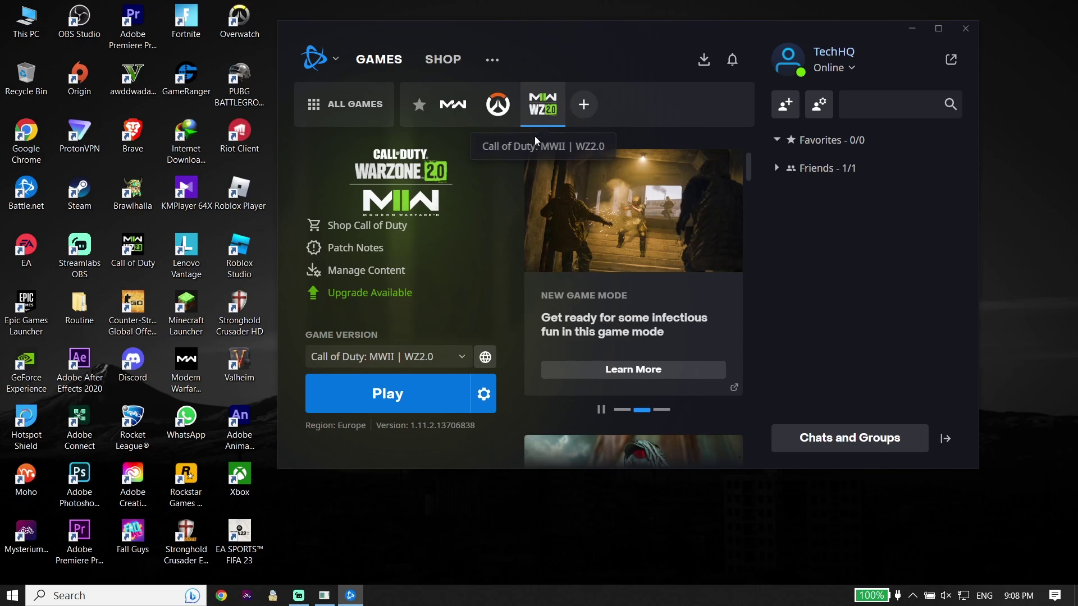
# Step: From the Call of Duty game options, show the install folder in File Explorer
pyautogui.click(485, 394)
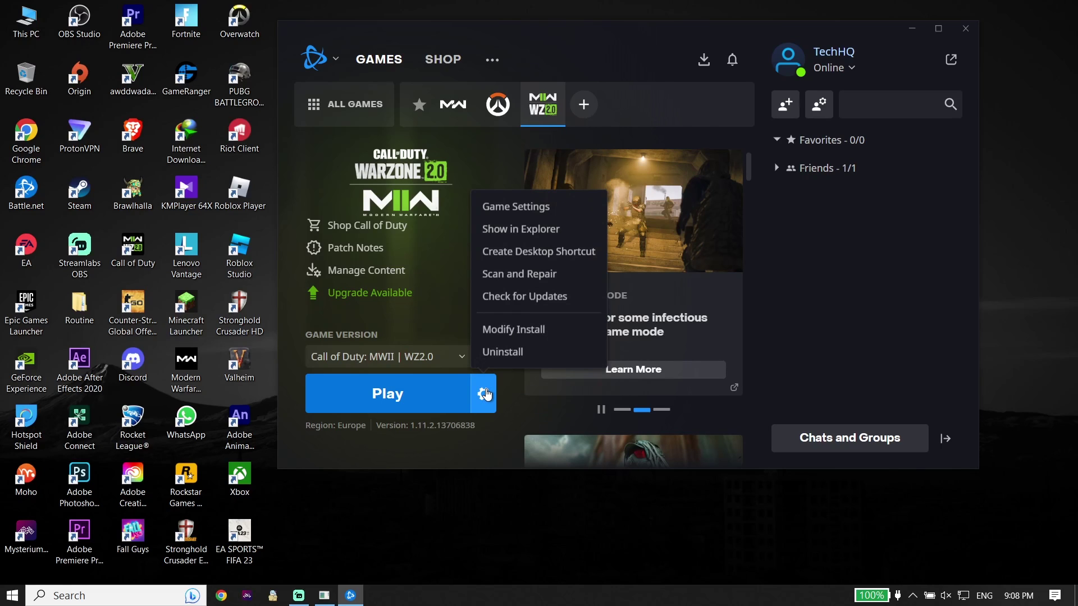
pyautogui.click(504, 231)
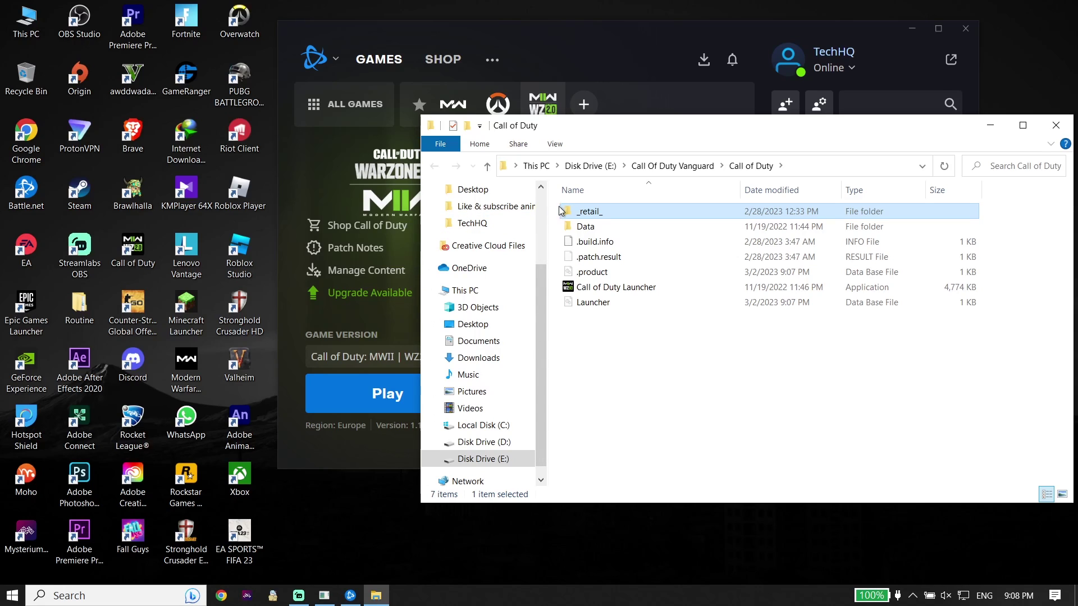
# Step: In the _retail_ folder, tick 'Run this program as an administrator' for cod and apply
pyautogui.doubleClick(591, 213)
pyautogui.scroll(-10, 607, 397)
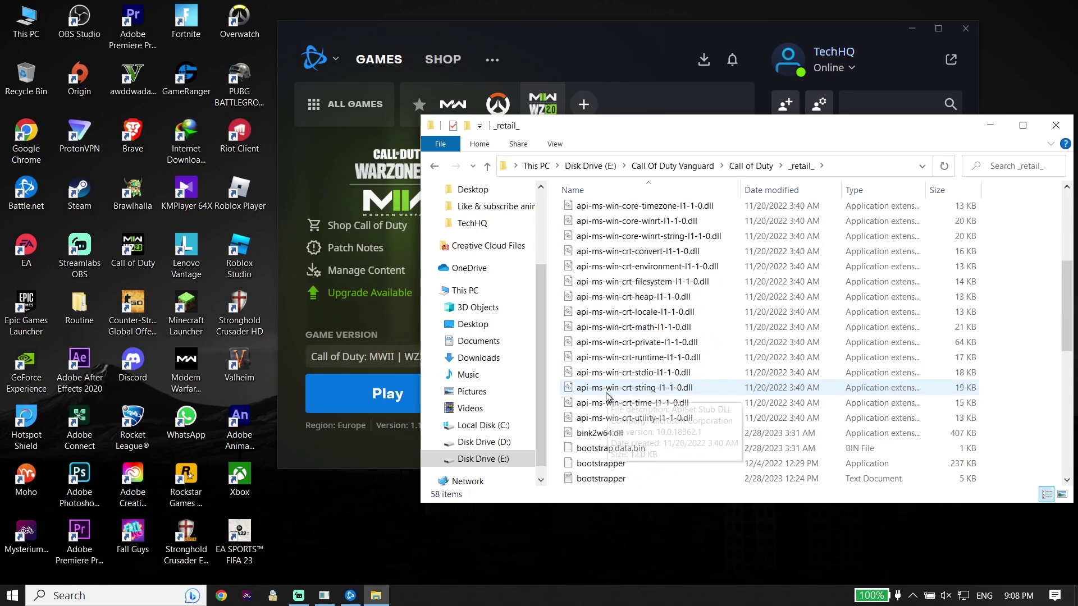
pyautogui.scroll(-8, 606, 397)
pyautogui.scroll(2, 578, 393)
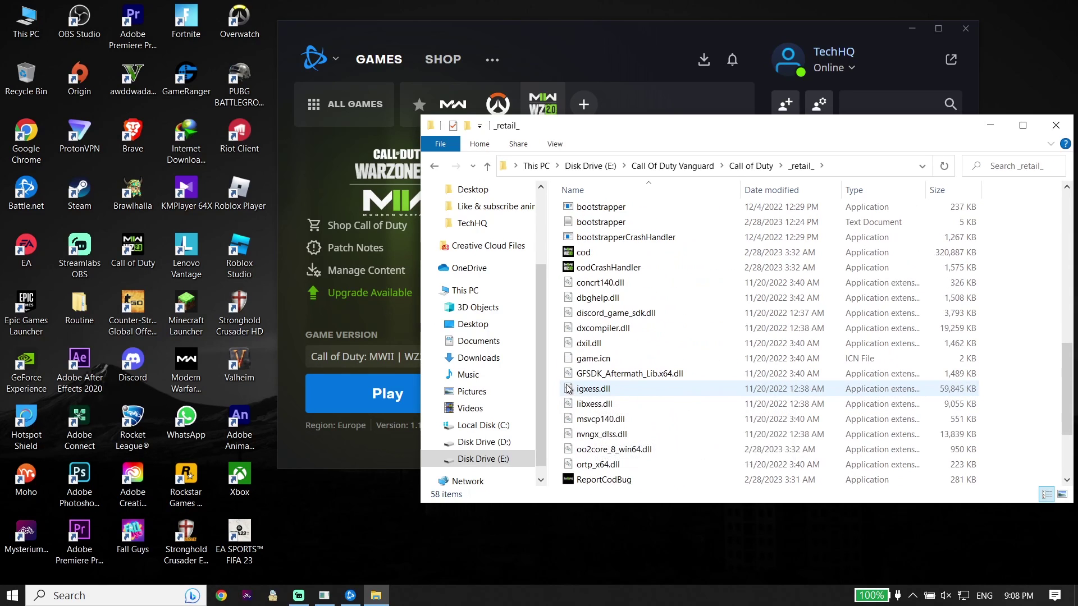
pyautogui.click(582, 257)
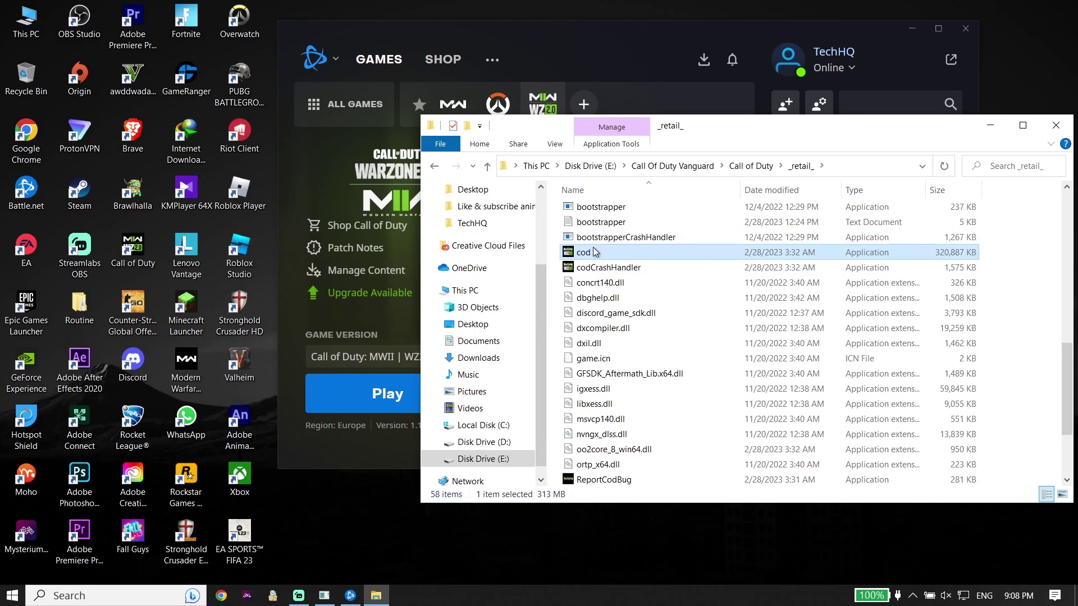
pyautogui.rightClick(590, 253)
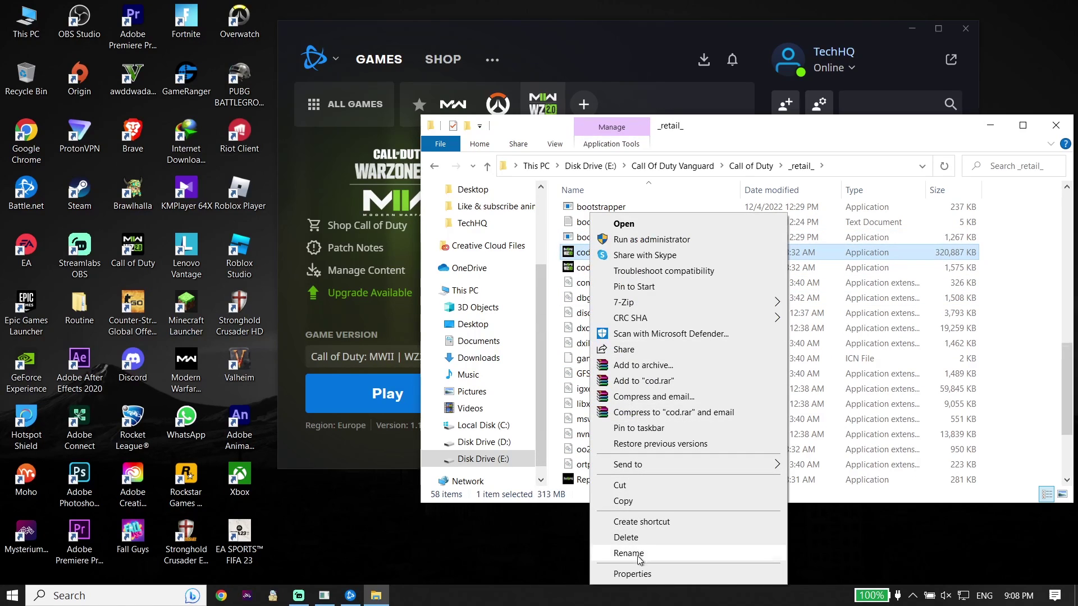
pyautogui.click(638, 573)
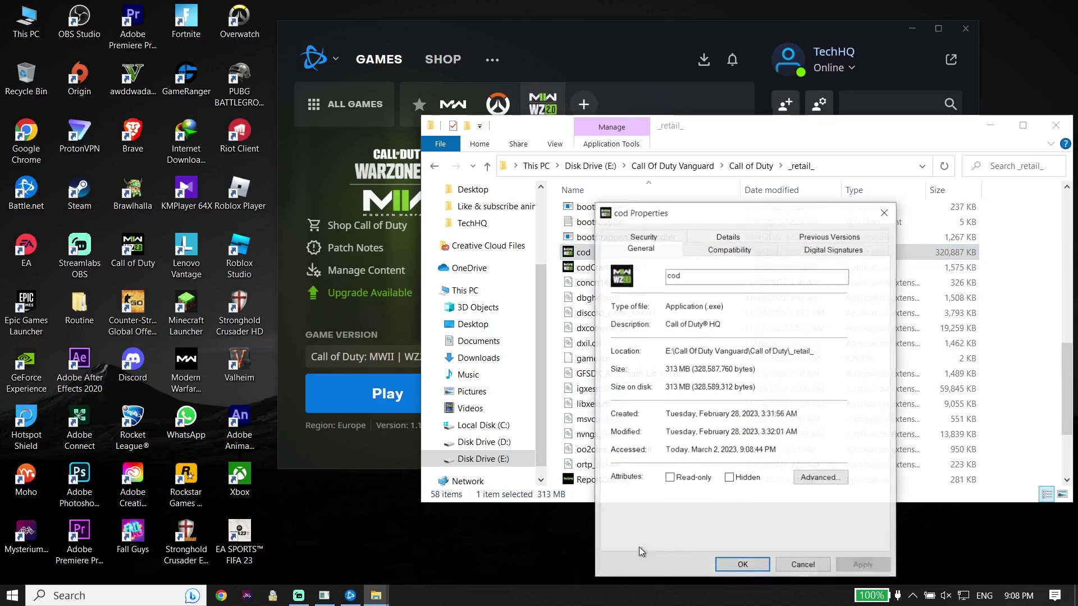
pyautogui.click(722, 256)
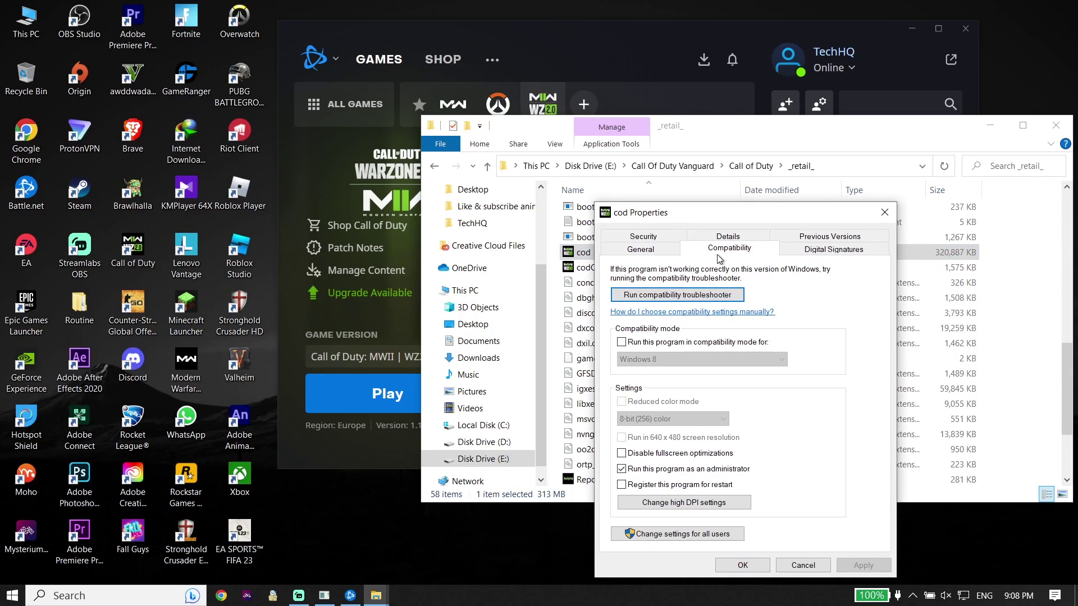
pyautogui.click(623, 472)
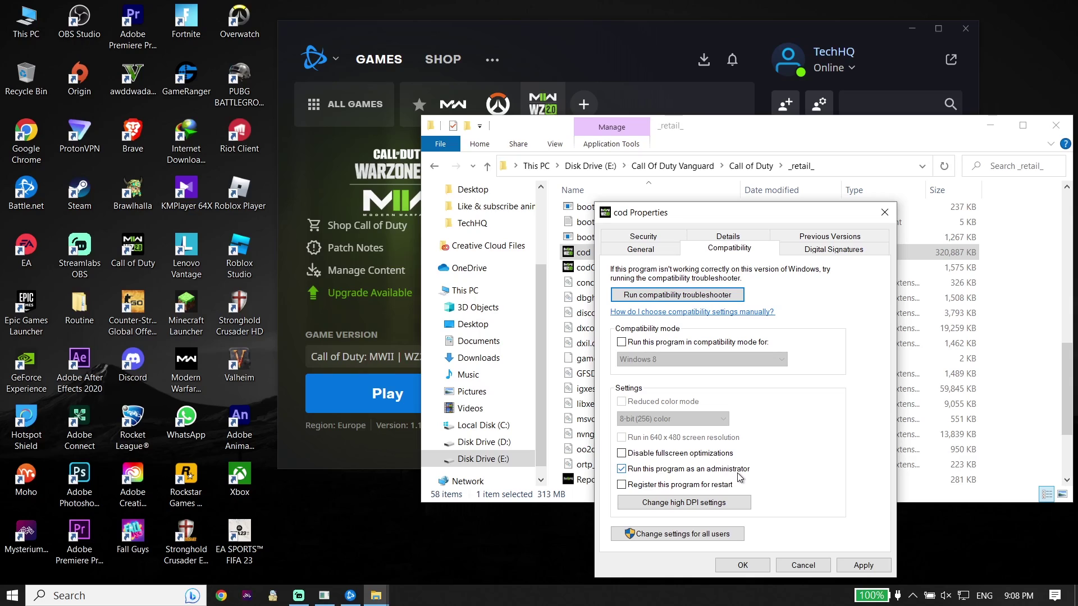
pyautogui.click(864, 565)
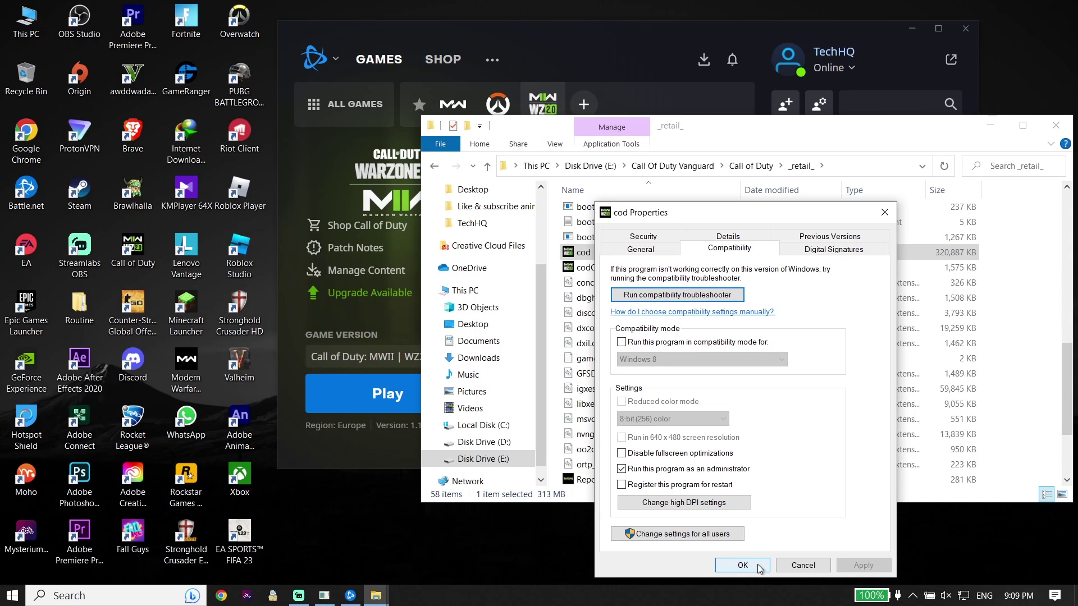
pyautogui.click(741, 566)
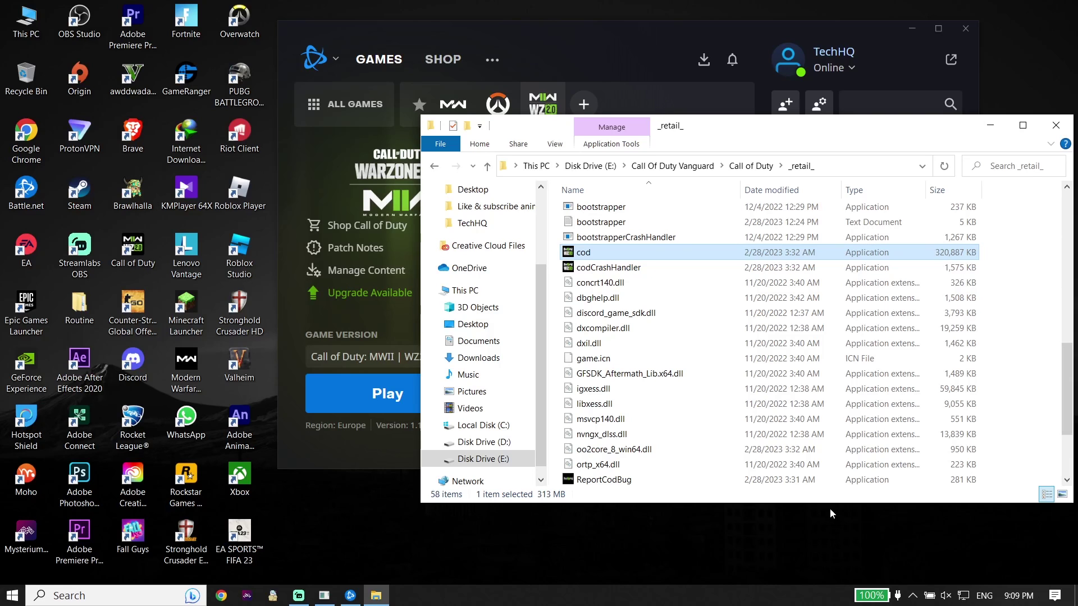
# Step: Close the _retail_ folder, minimize Battle.net, and open Windows Defender Firewall by searching 'windows'
pyautogui.click(1056, 125)
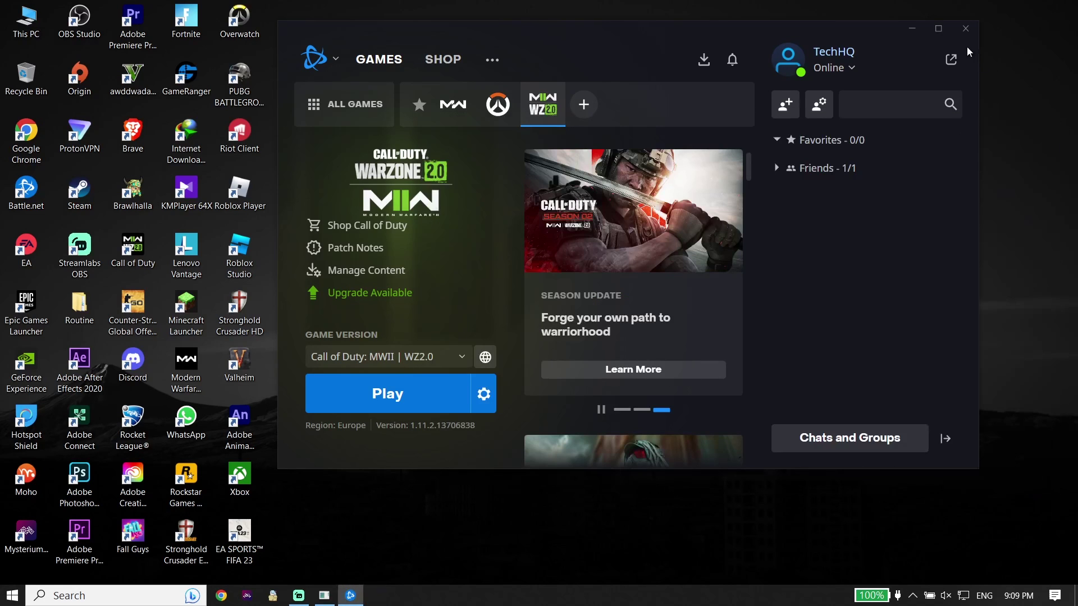
pyautogui.click(911, 29)
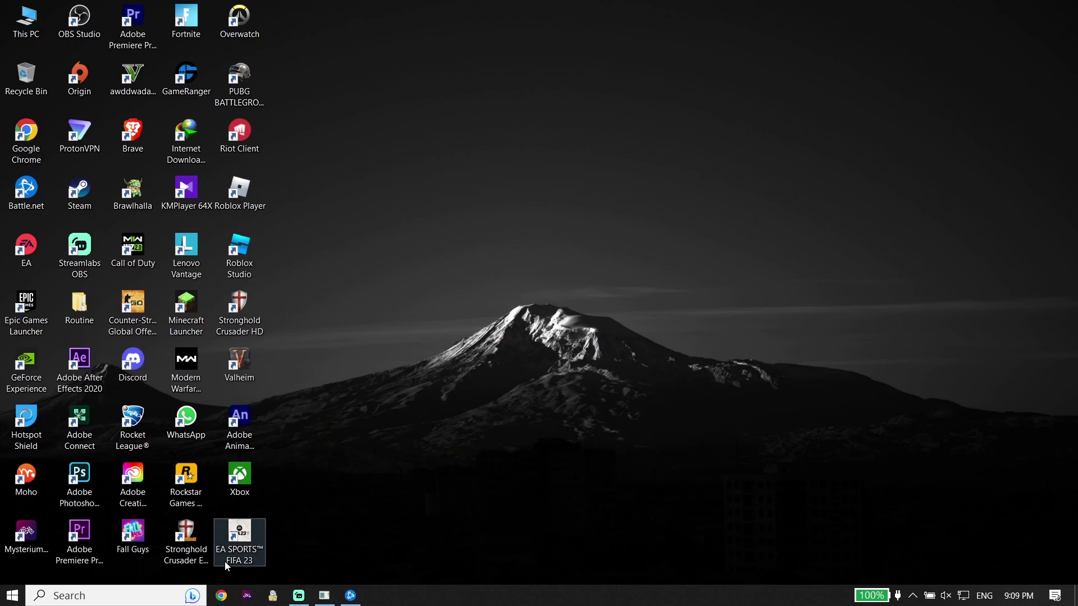
pyautogui.click(146, 598)
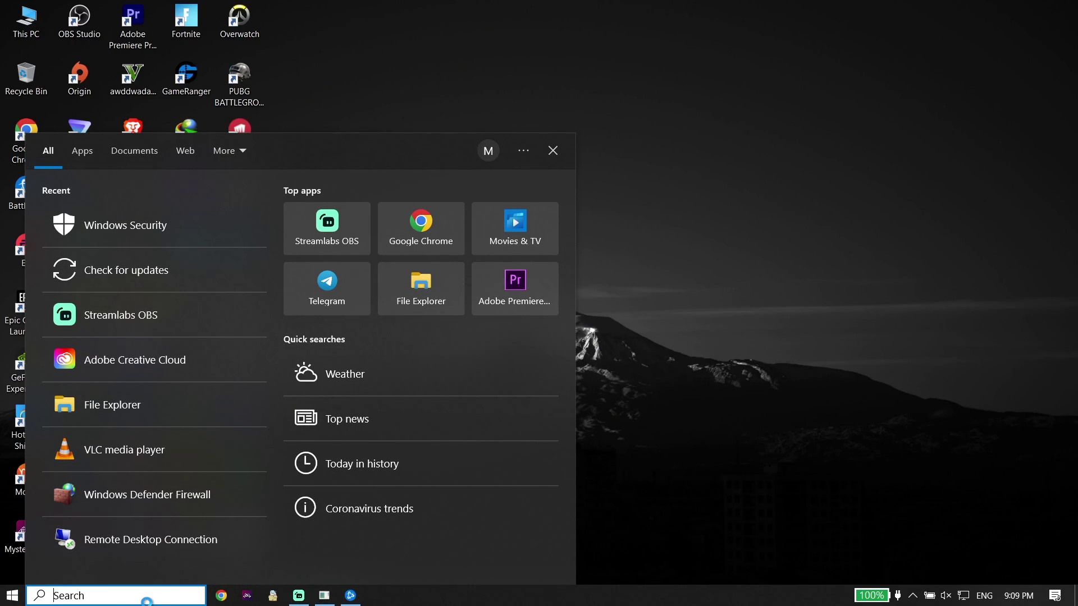
pyautogui.write('win')
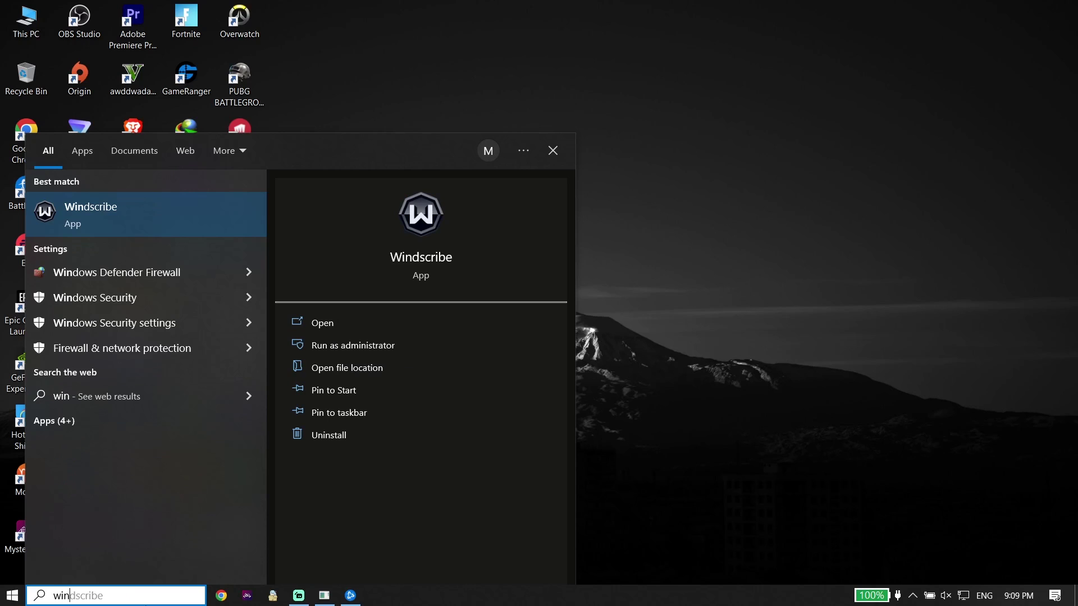
pyautogui.write('dows')
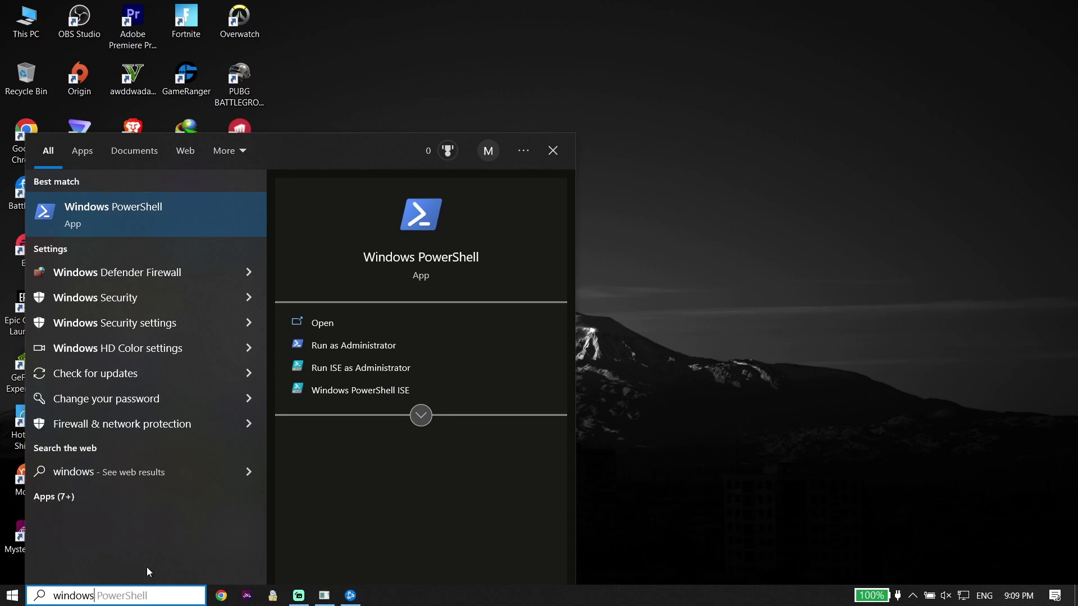
pyautogui.click(139, 273)
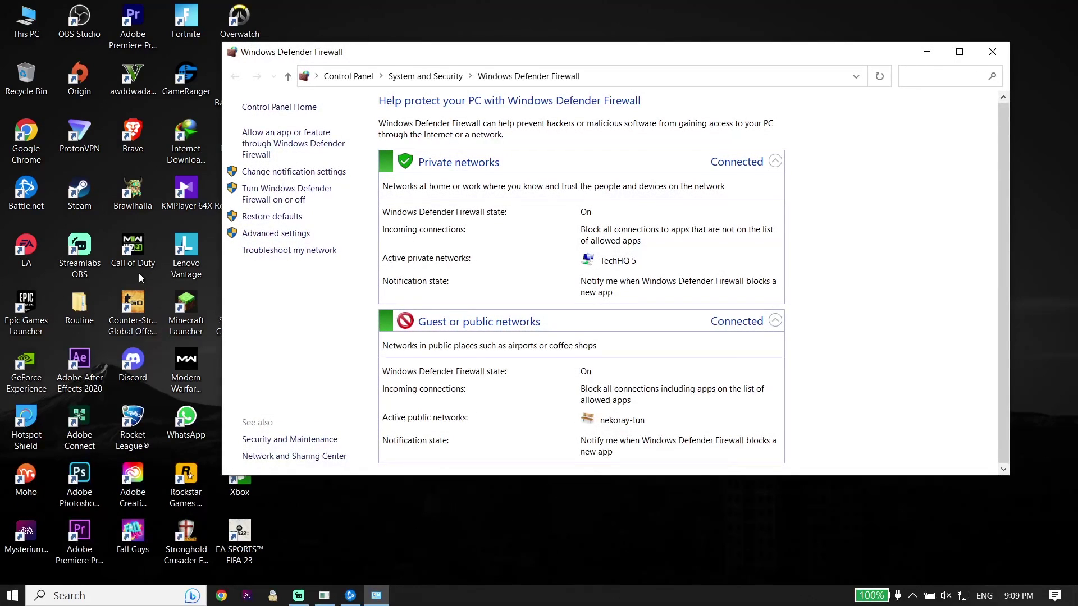
# Step: Unlock the allowed apps list and start adding another app by browsing for its file
pyautogui.click(260, 144)
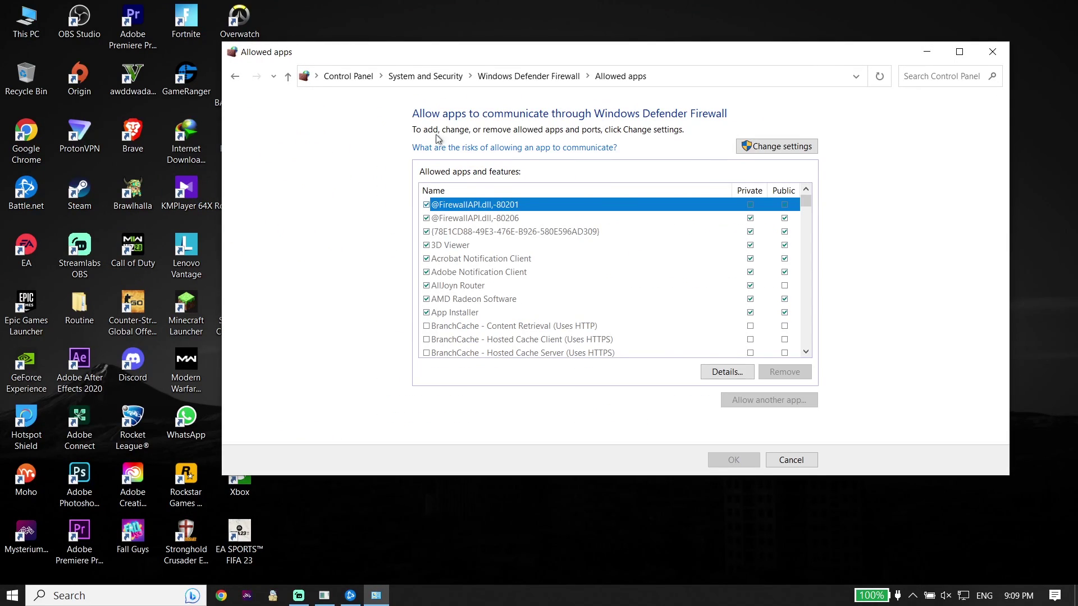
pyautogui.click(770, 149)
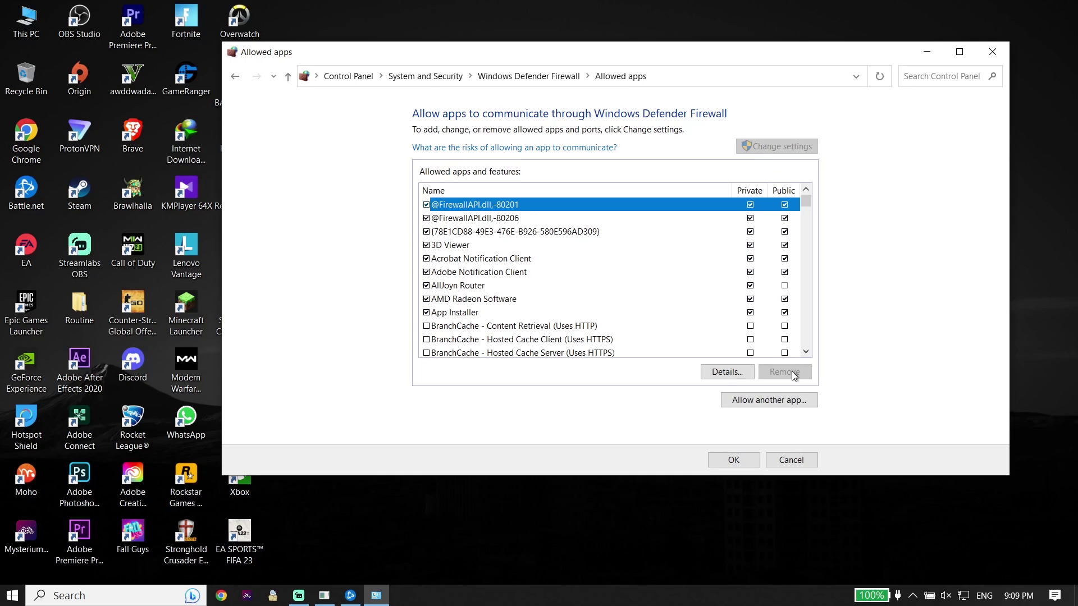
pyautogui.click(772, 408)
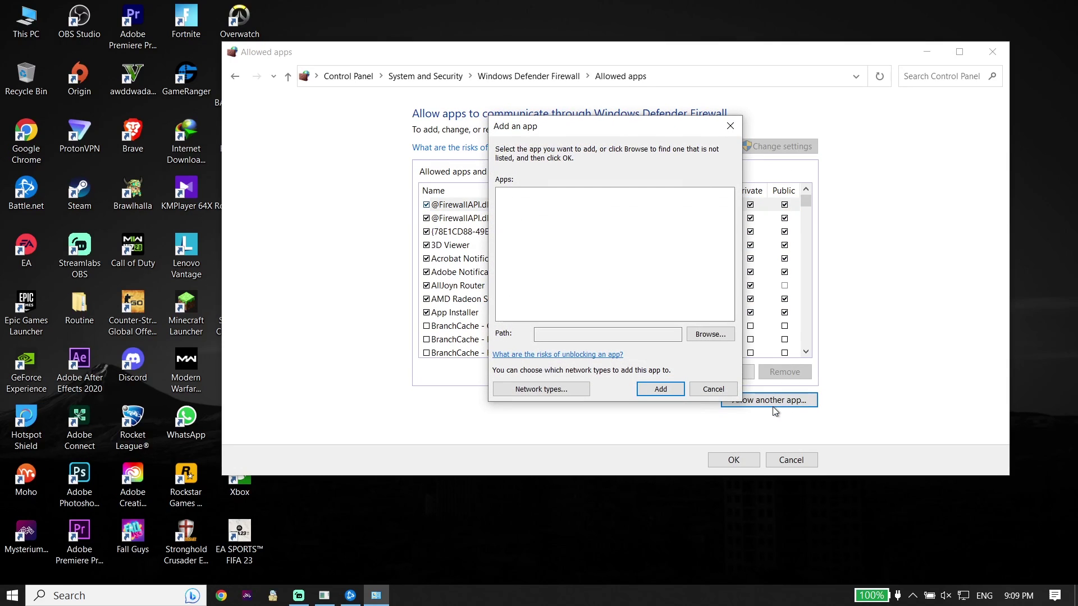
pyautogui.click(711, 335)
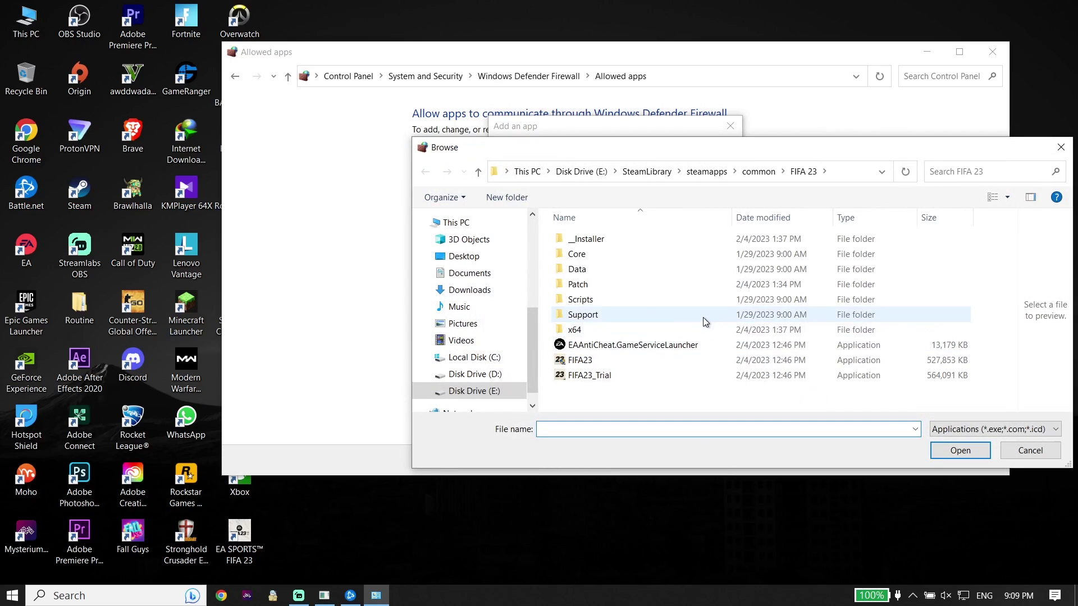
# Step: Select E:\Call Of Duty Vanguard\Call of Duty\_retail_\cod as the app to allow
pyautogui.click(488, 374)
pyautogui.click(485, 391)
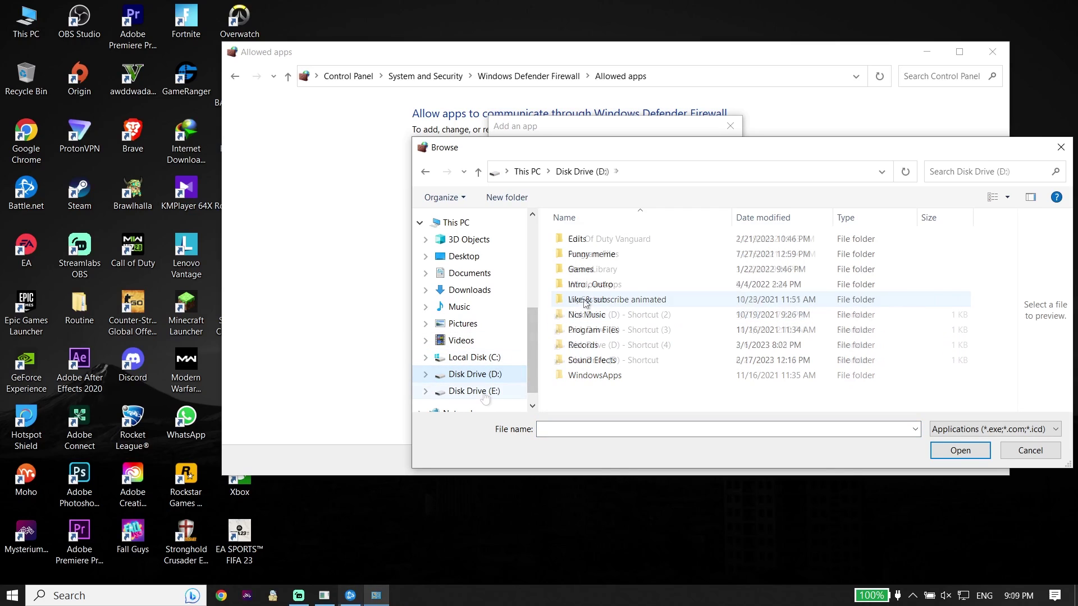
pyautogui.doubleClick(589, 239)
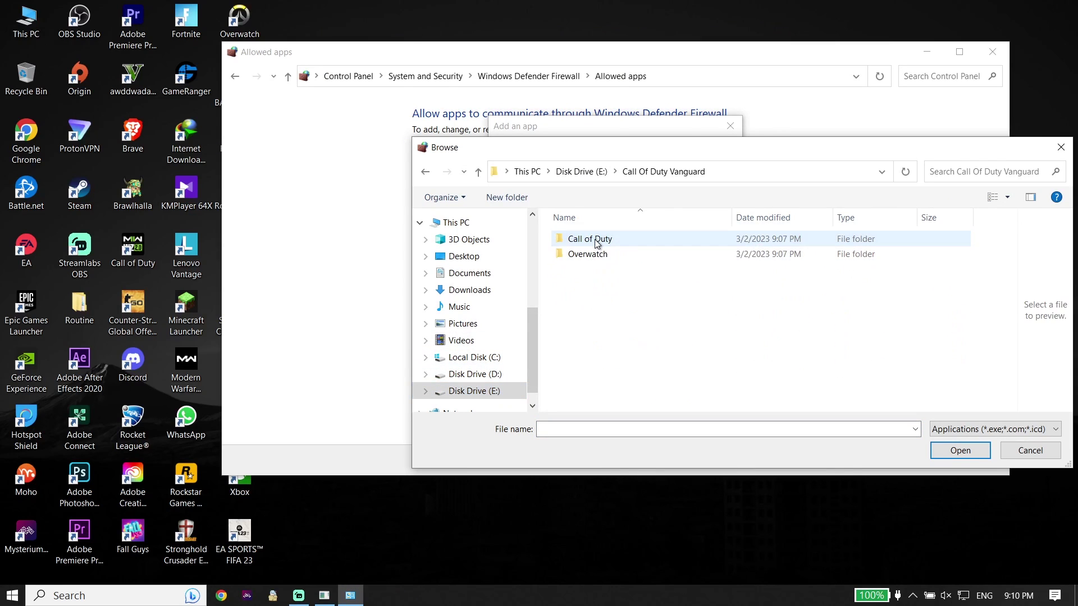
pyautogui.doubleClick(602, 240)
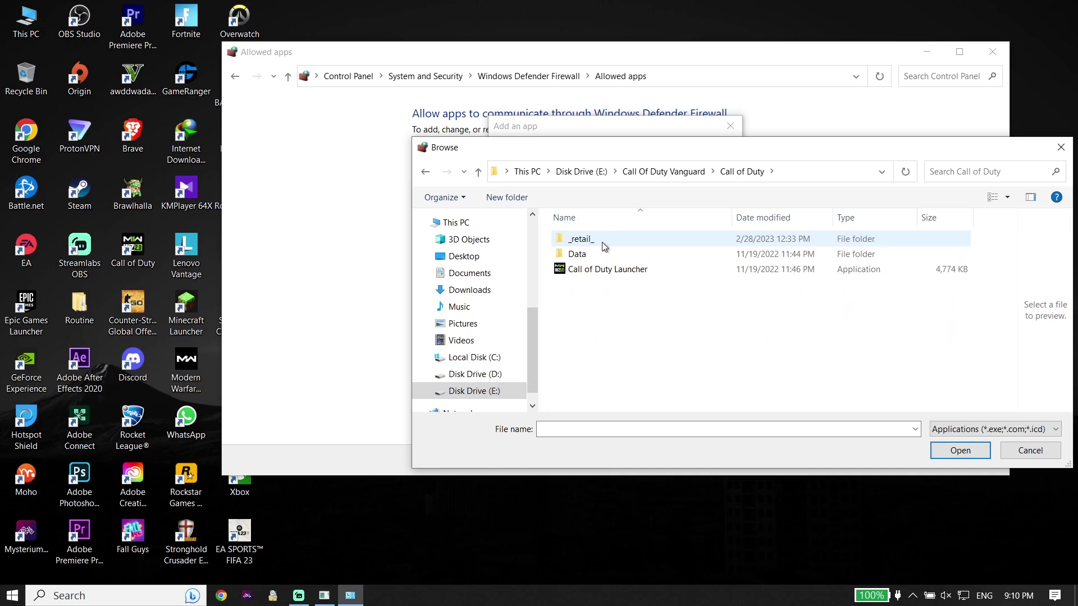
pyautogui.doubleClick(602, 242)
pyautogui.click(563, 376)
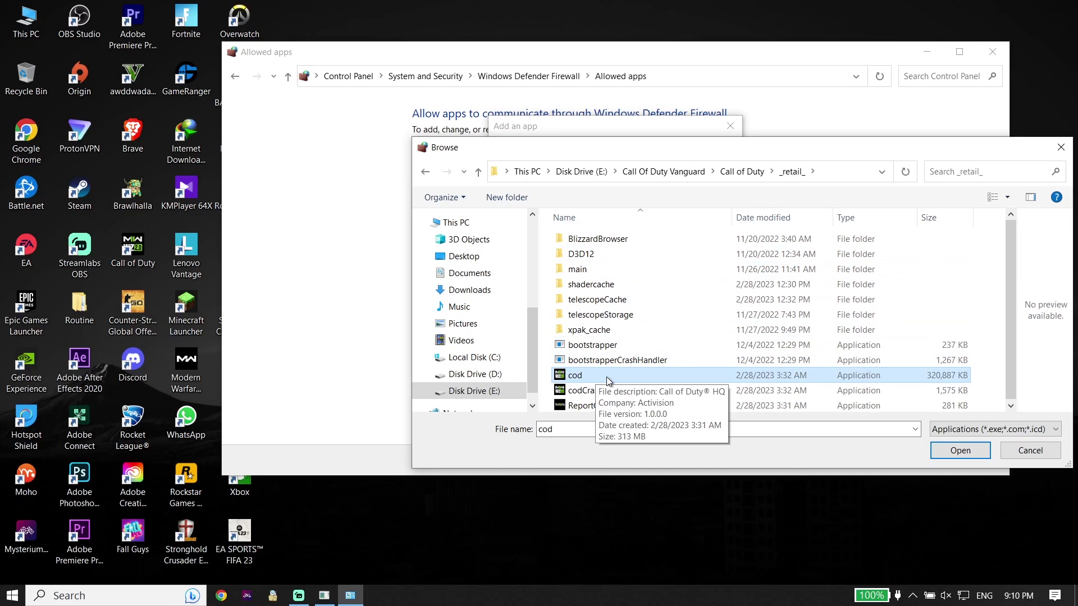
pyautogui.click(959, 451)
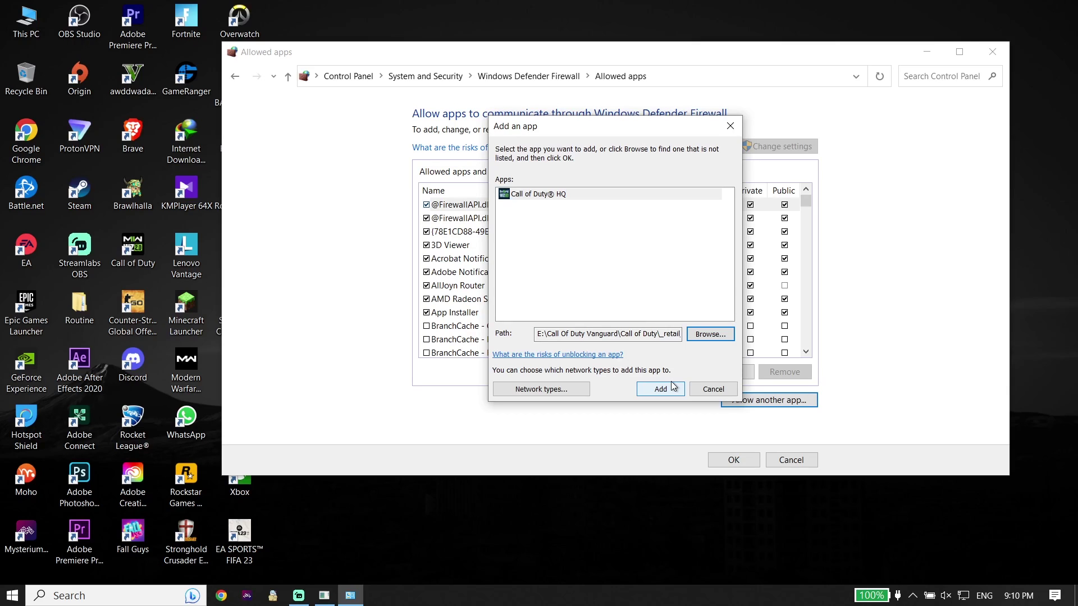
# Step: Add Call of Duty® HQ, close the firewall window, and reopen Battle.net's Call of Duty game options
pyautogui.click(730, 126)
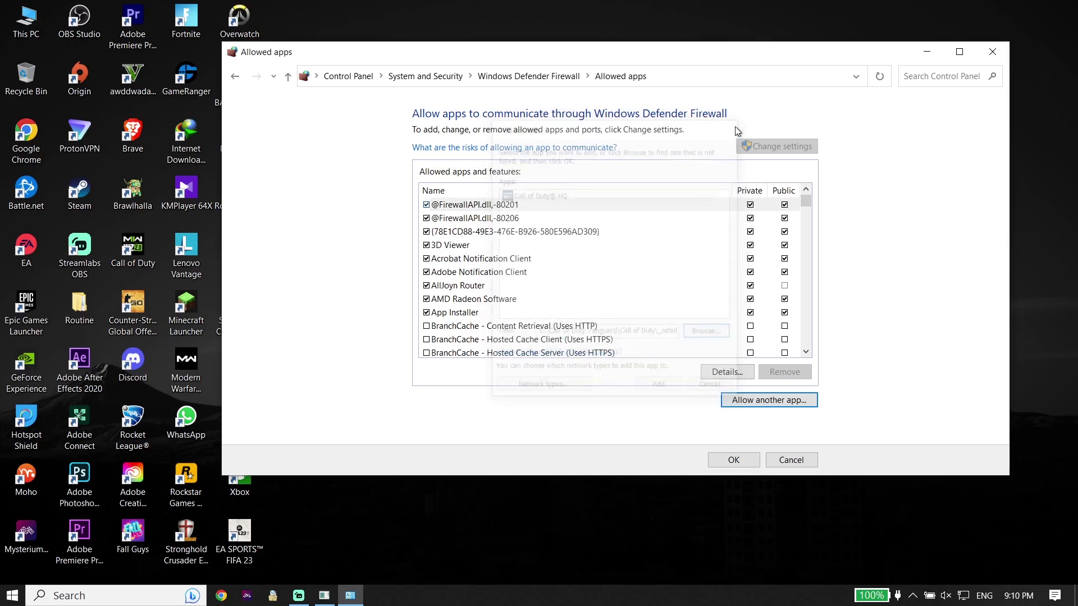
pyautogui.click(1001, 50)
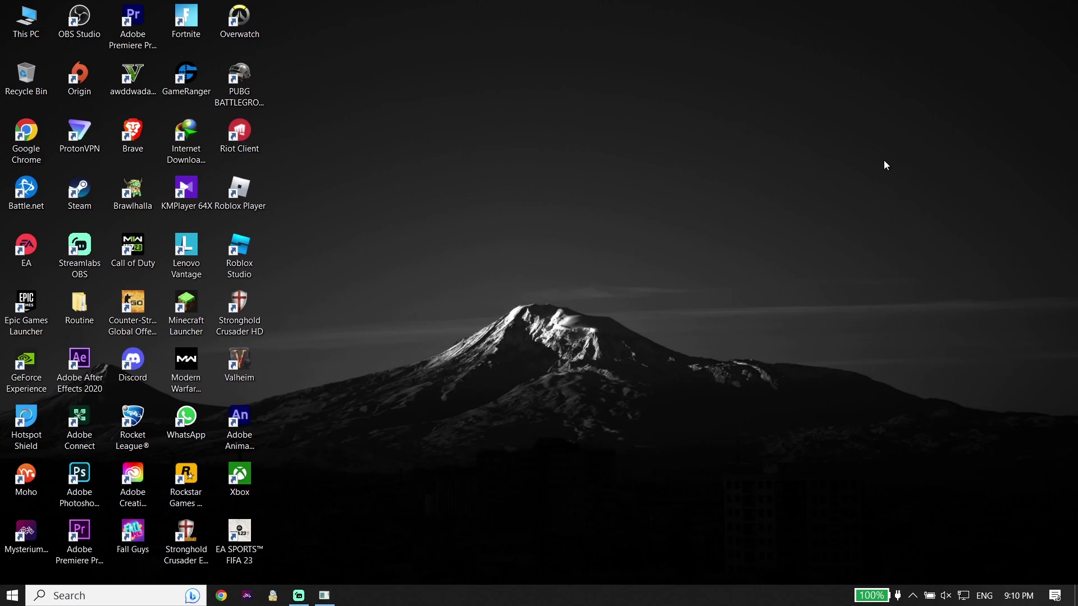
pyautogui.doubleClick(25, 191)
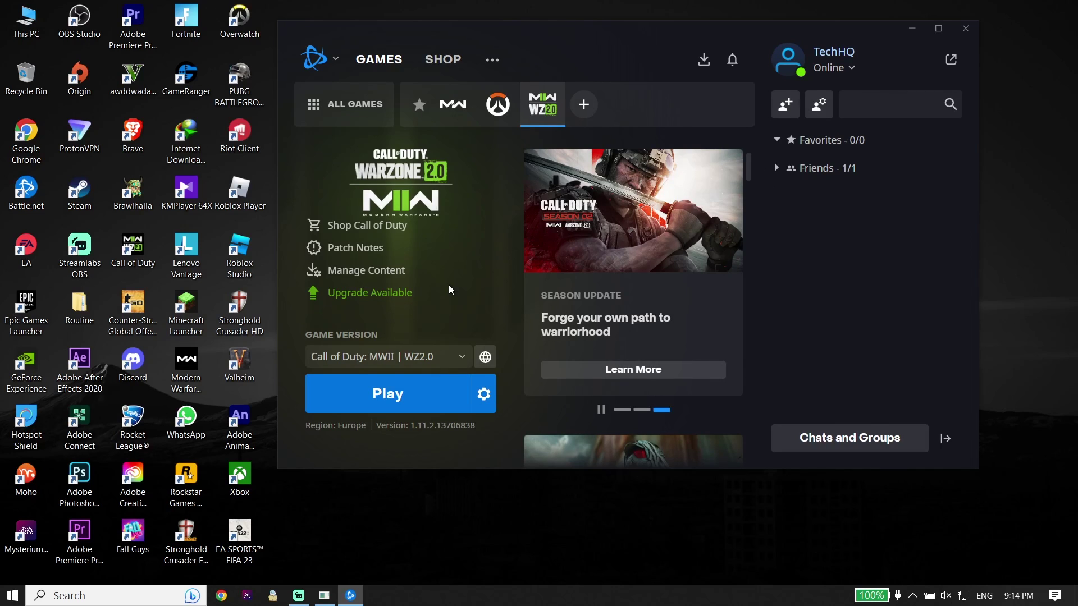
pyautogui.click(484, 394)
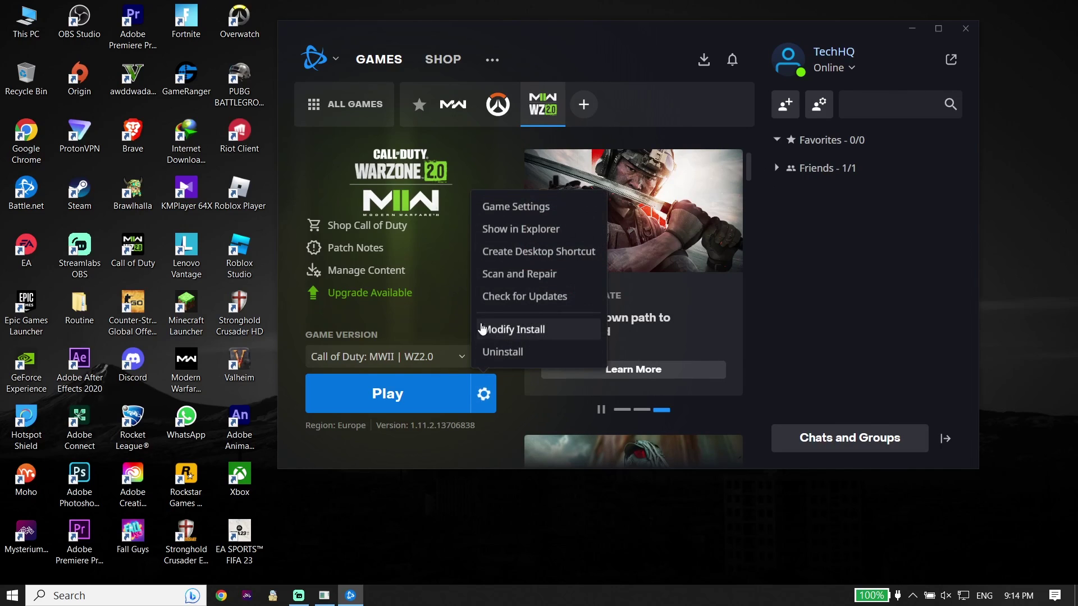